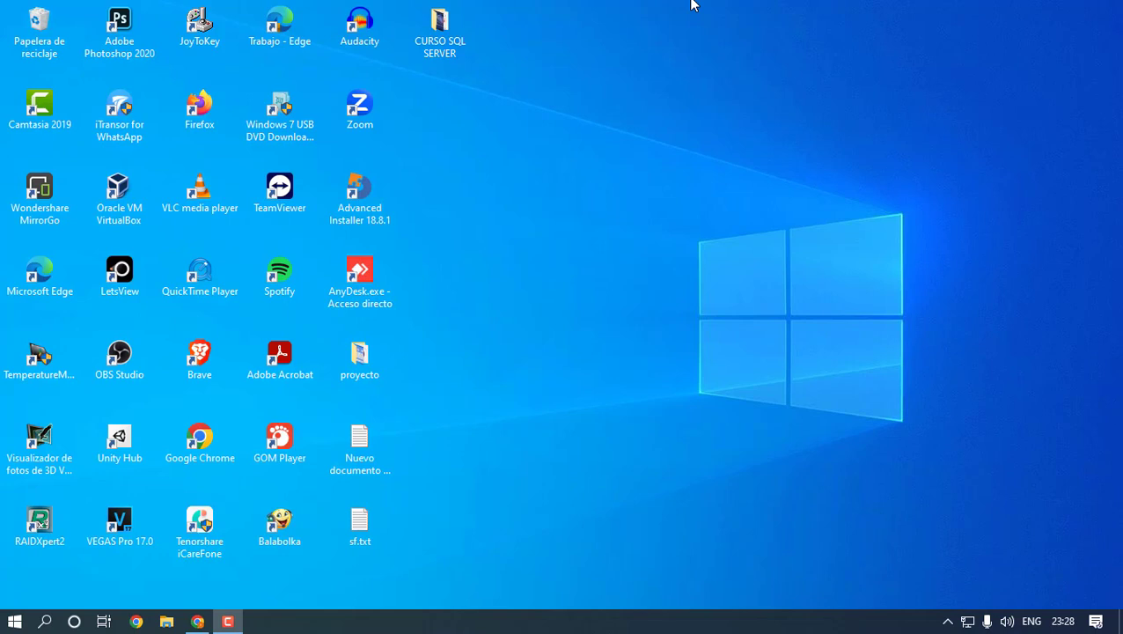
Step: Search Windows for "cuentas" and open the system settings for adding, editing or removing other users
key(super)
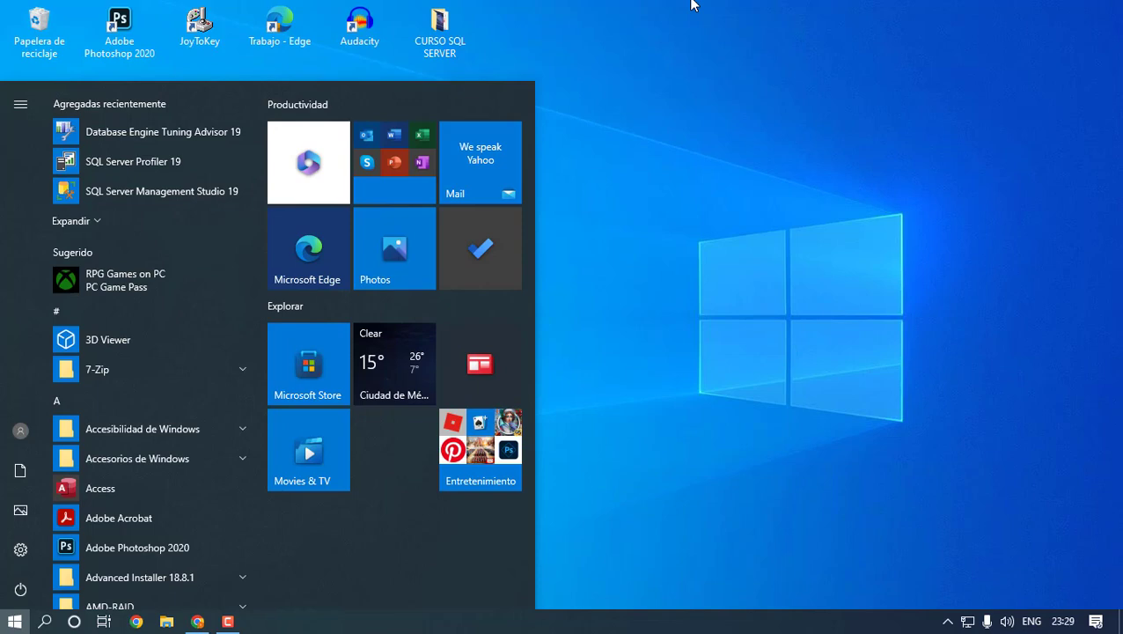
text(cuentas)
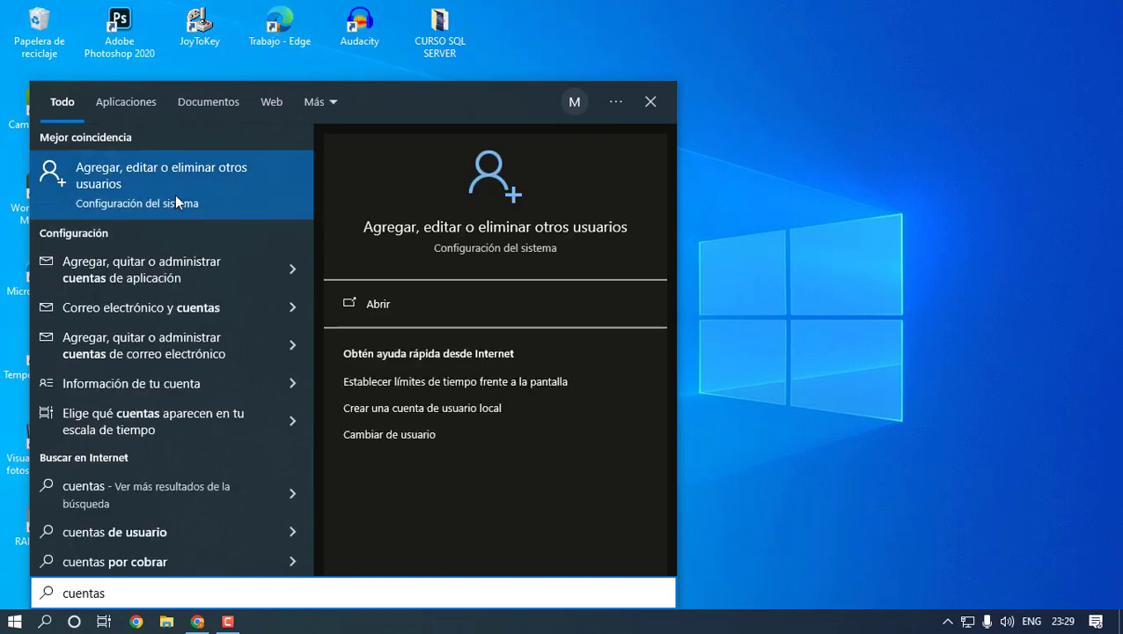
click(177, 189)
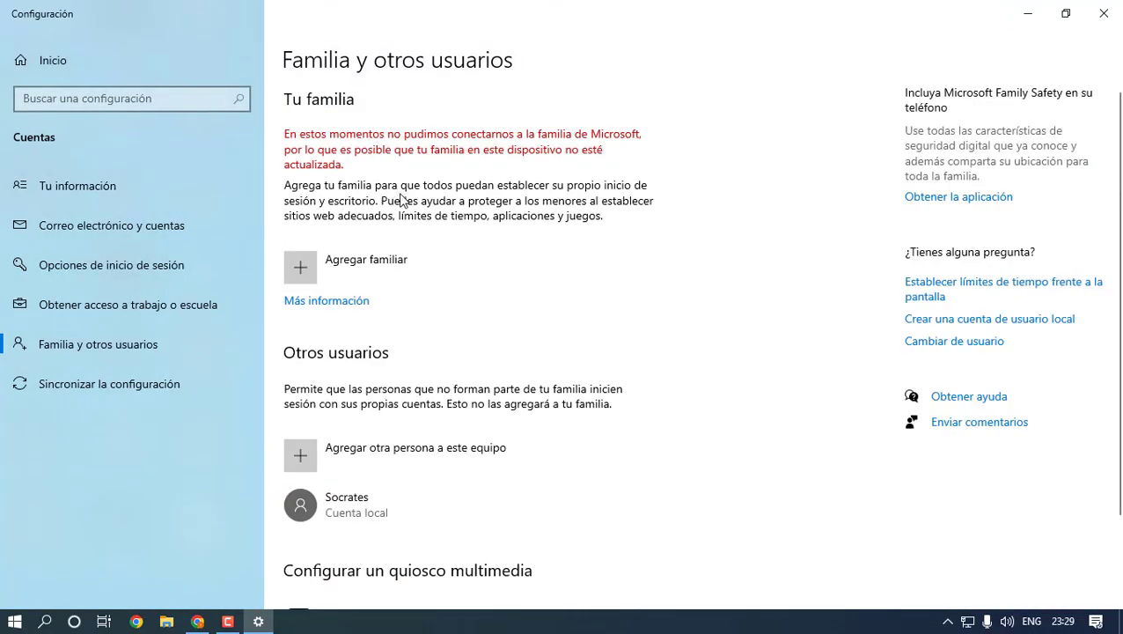
key(super)
key(super)
key(super)
text(confi)
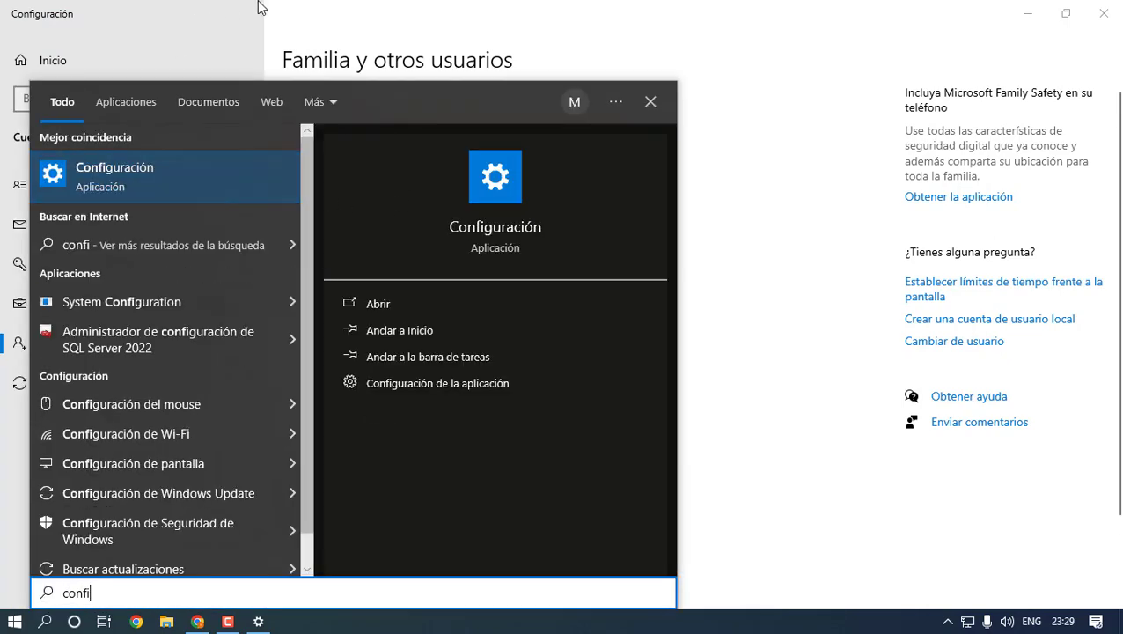
click(365, 7)
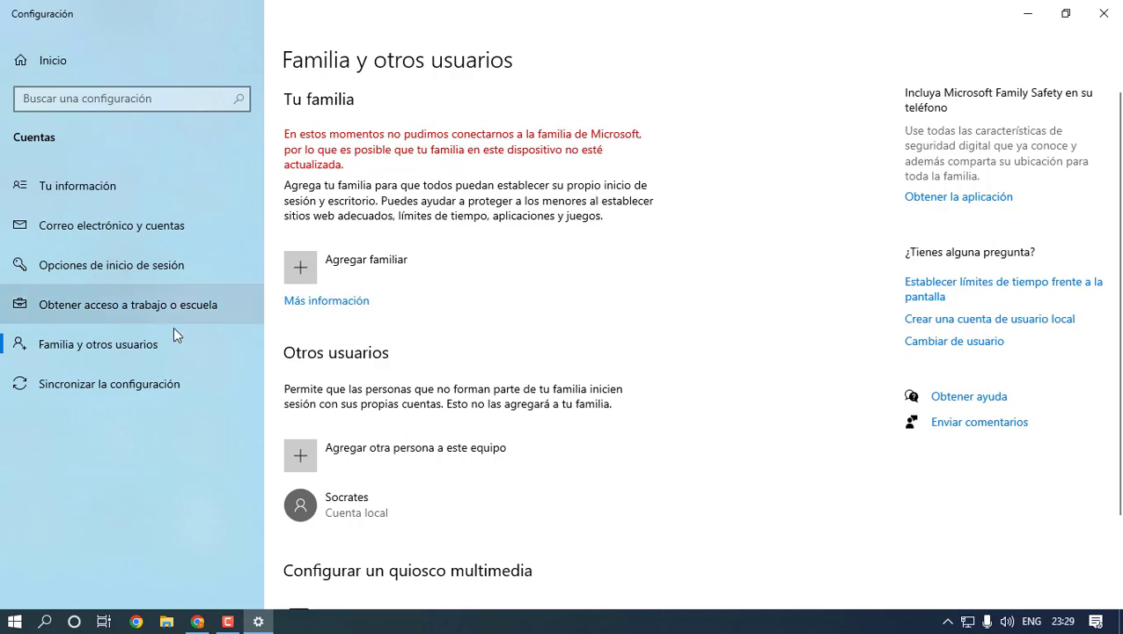
Step: Under Familia y otros usuarios, start adding another person to this computer as a user without a Microsoft account
click(99, 344)
click(99, 342)
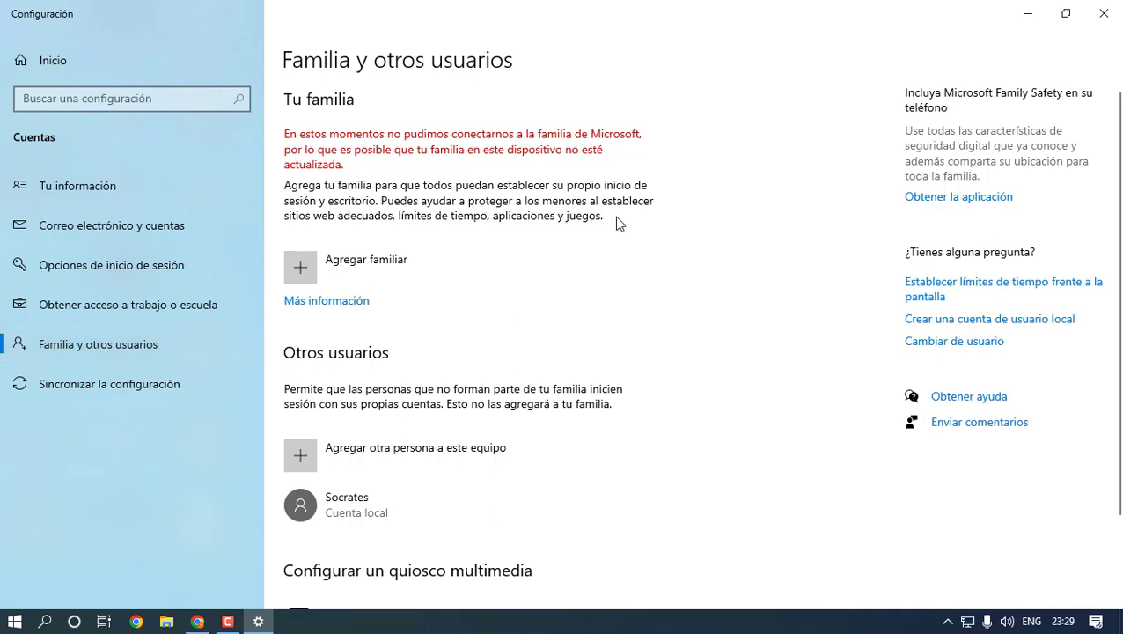
scroll(616, 222, down, 2)
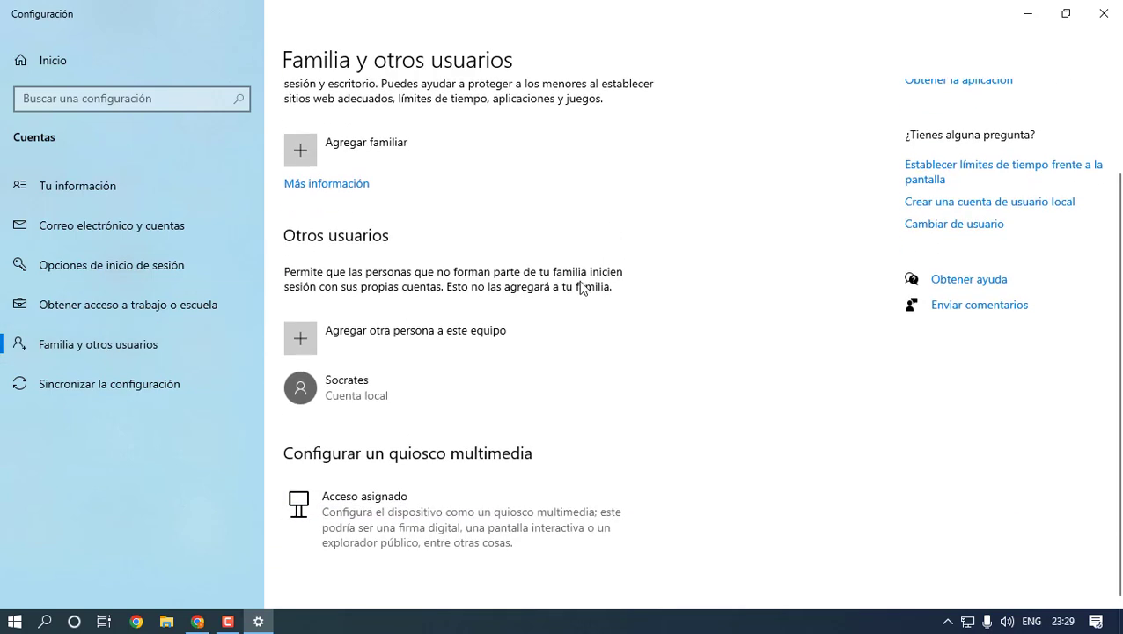
click(401, 341)
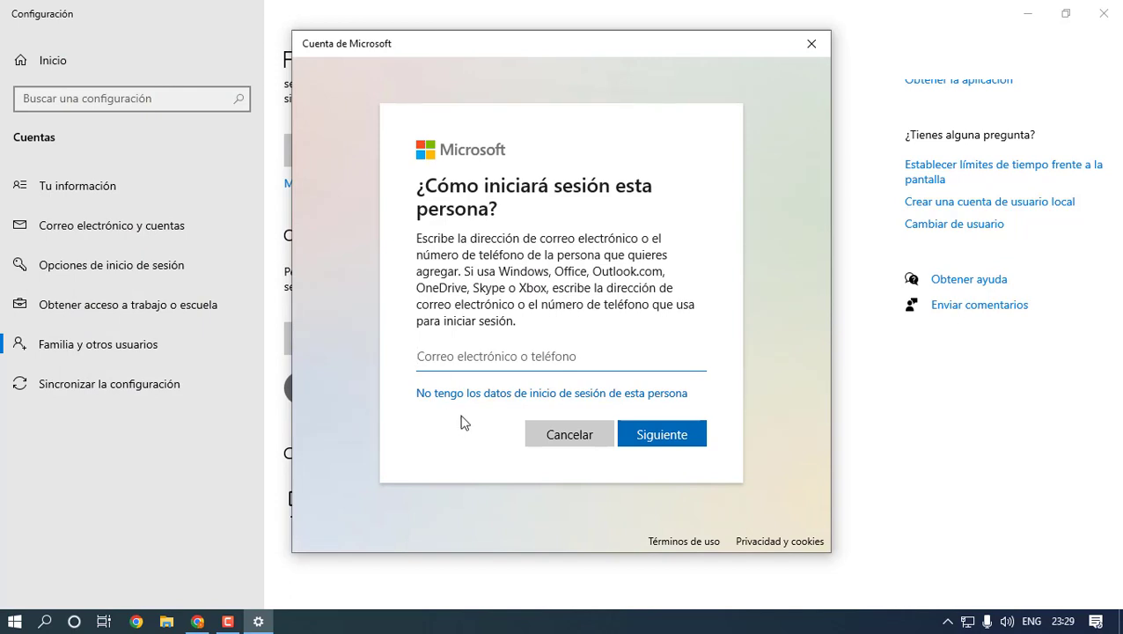
click(483, 393)
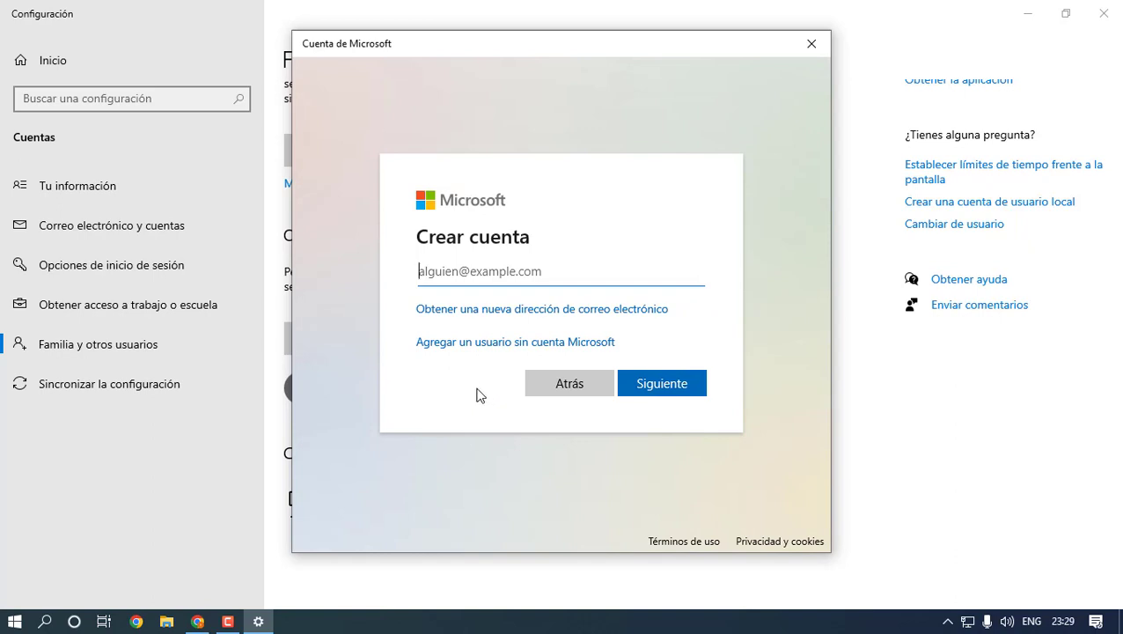
click(452, 346)
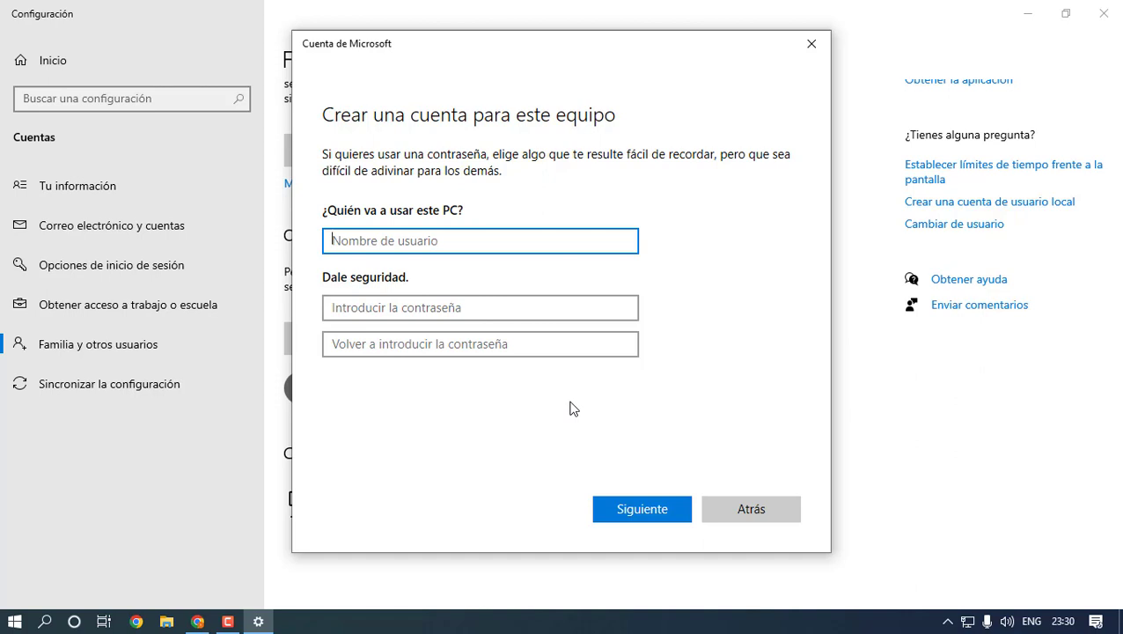
Step: Try to create the local account with the user name Invitado and no password
text(Invitad)
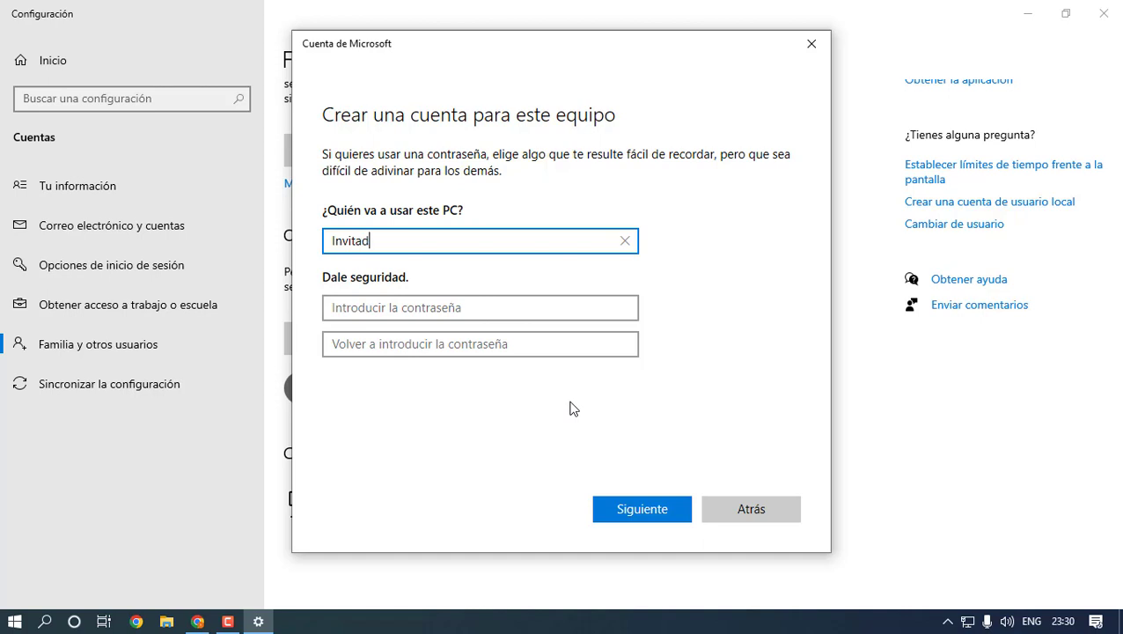
text(o)
click(457, 305)
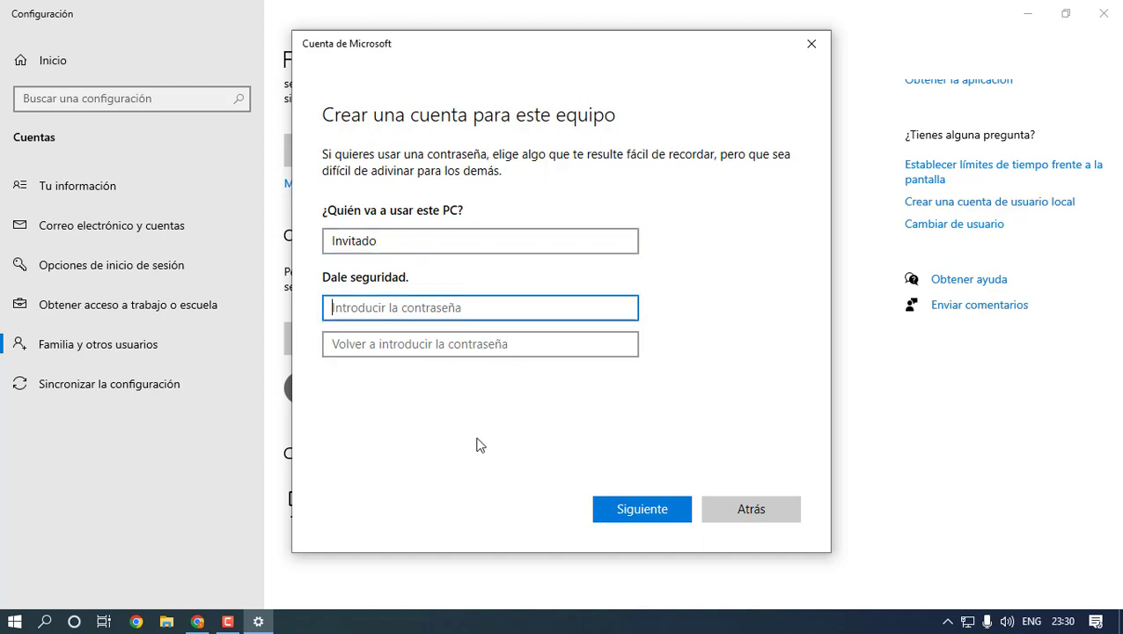
click(614, 514)
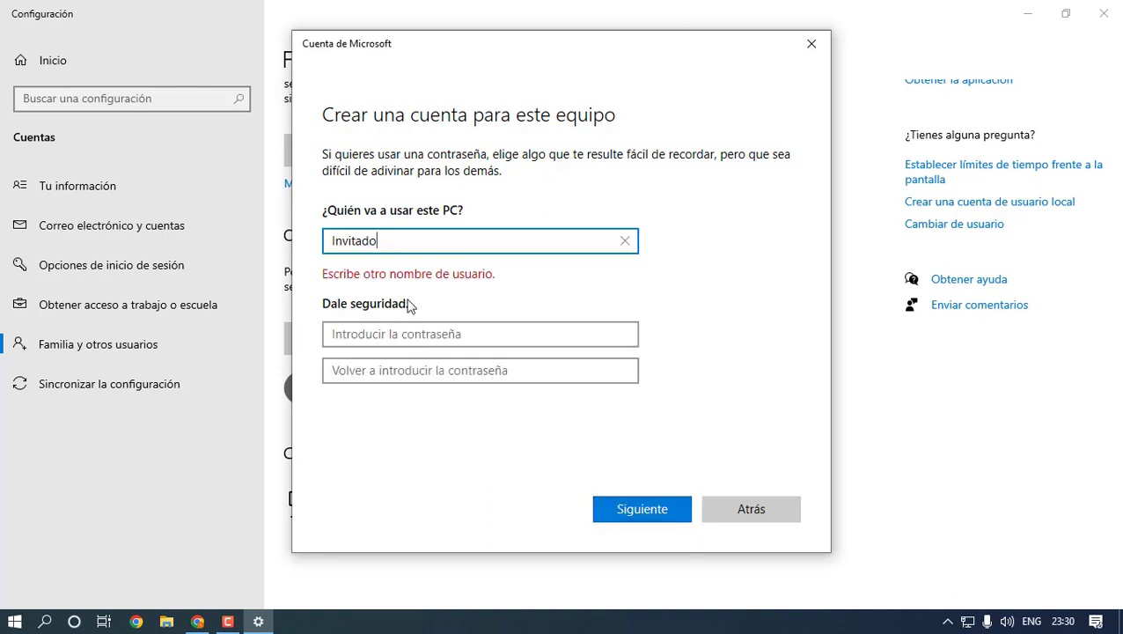
Step: Replace the user name with Prueba1 and create the local account without a password
drag(390, 246, 226, 241)
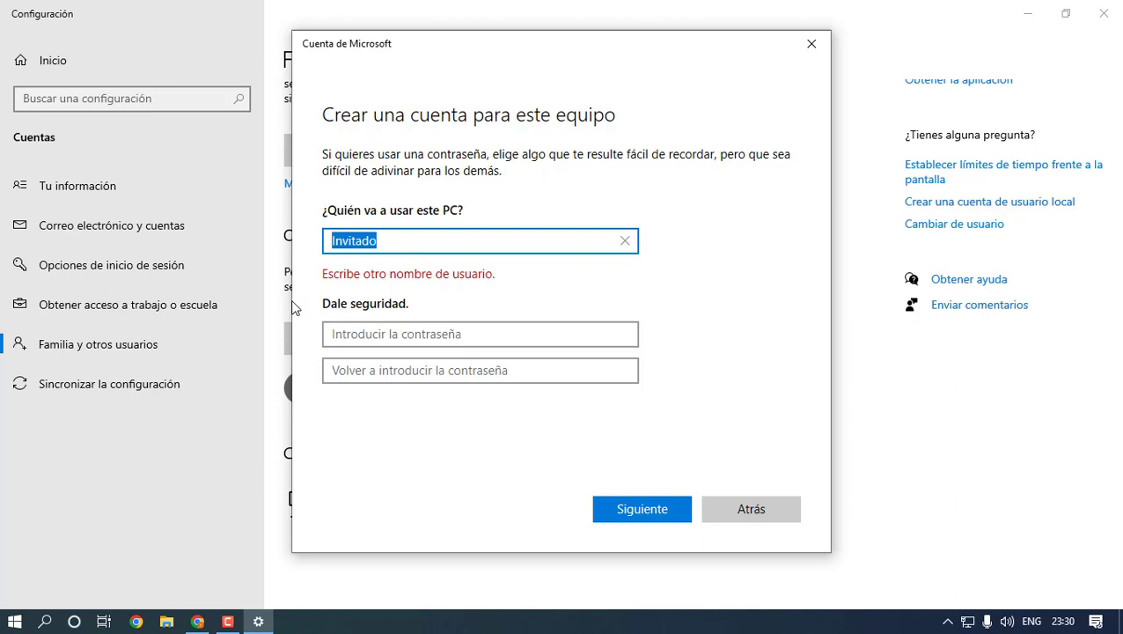
text(P)
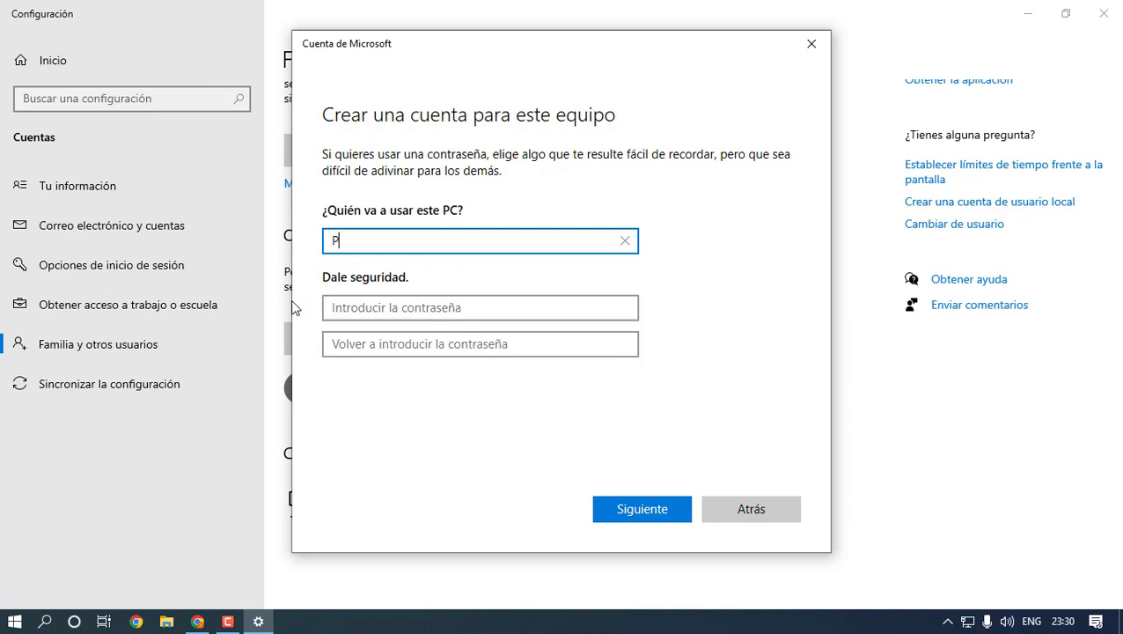
text(rueba1)
click(617, 519)
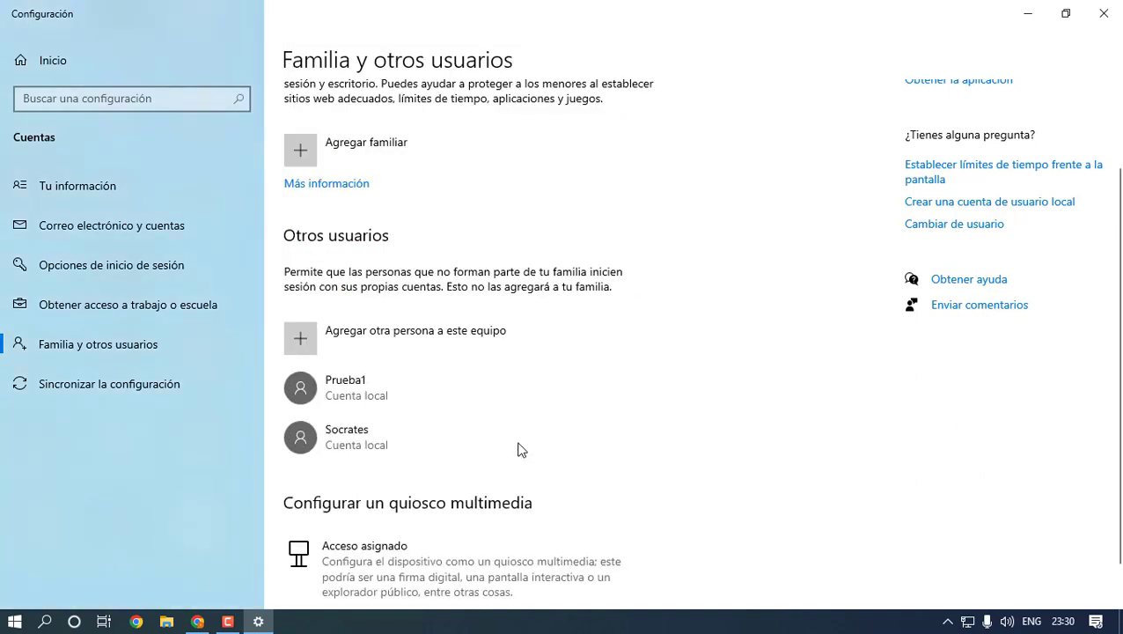
Step: Review the account types for Prueba1, accept Usuario estándar, and close the settings window
click(420, 403)
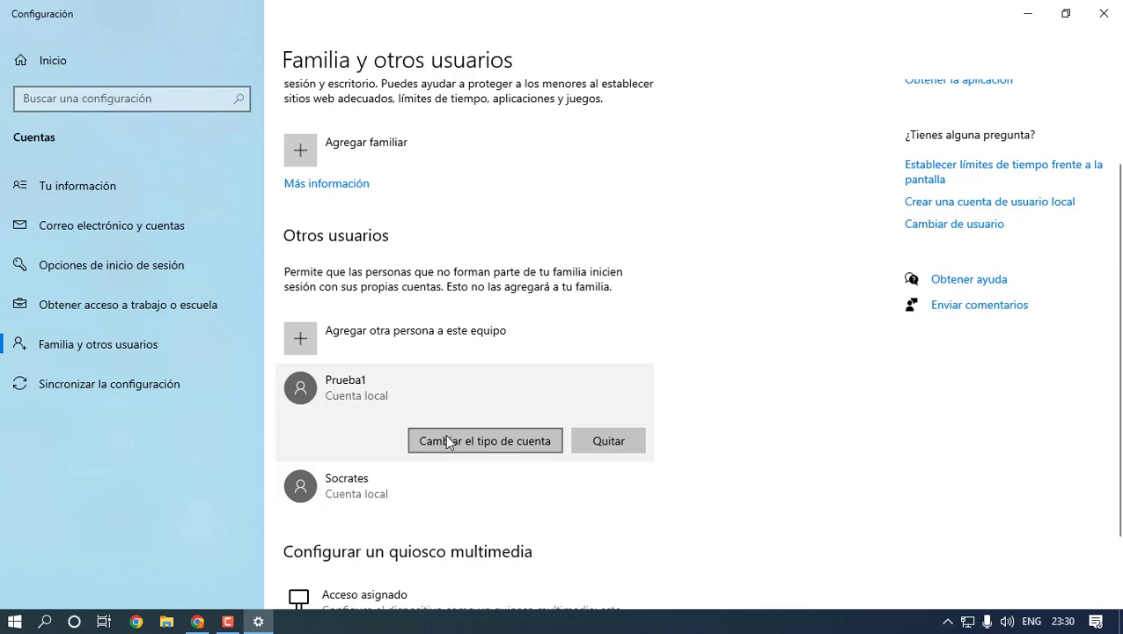
click(444, 433)
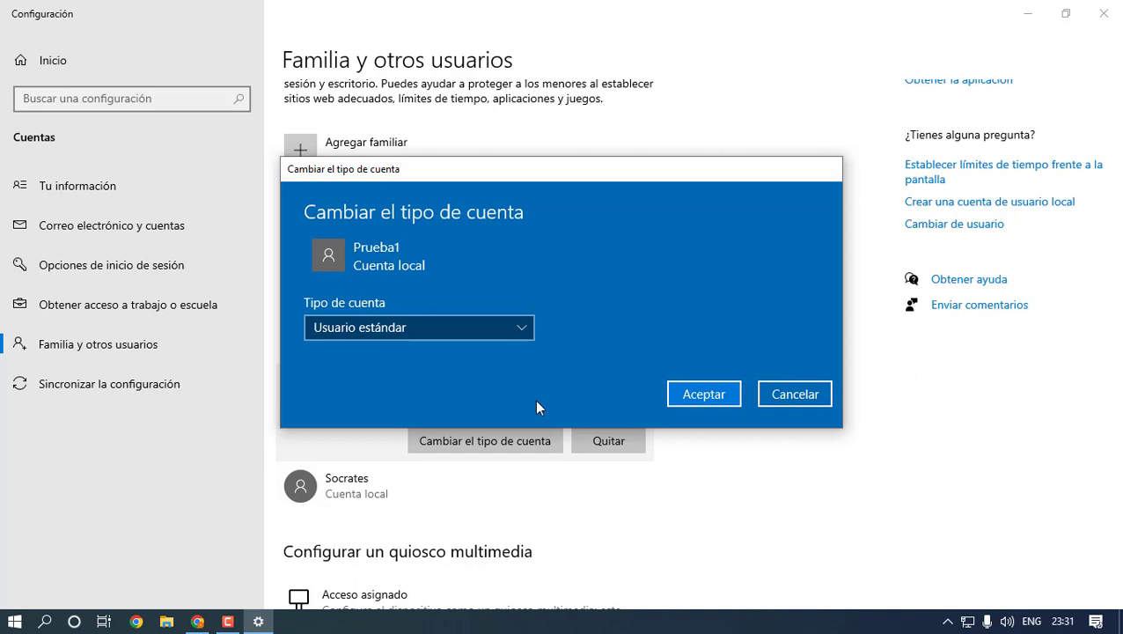
click(449, 337)
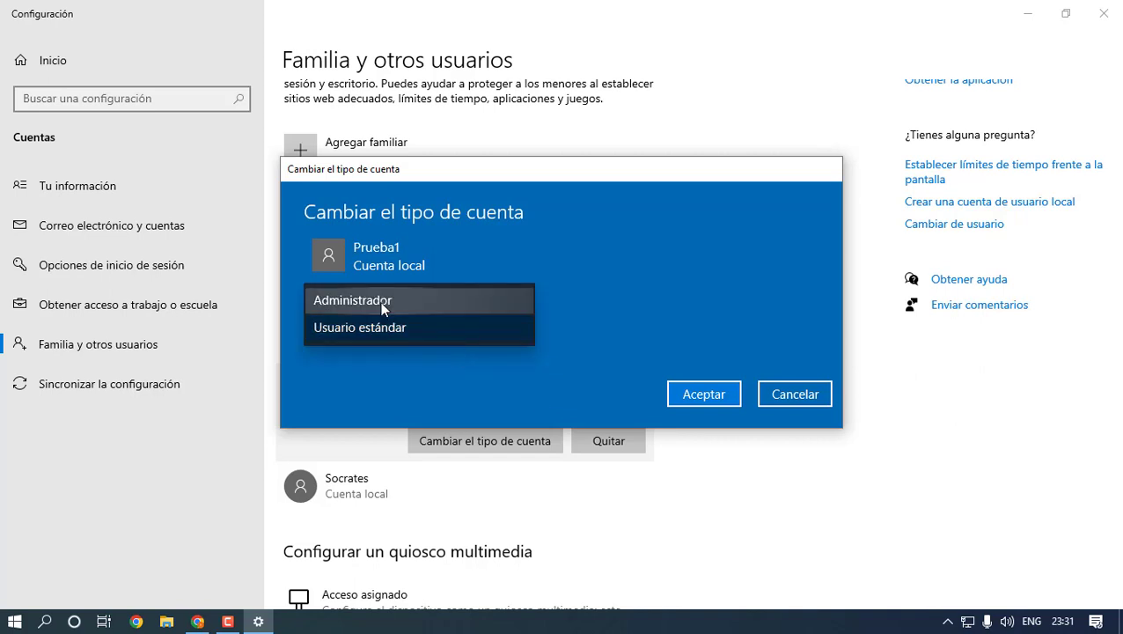
click(456, 372)
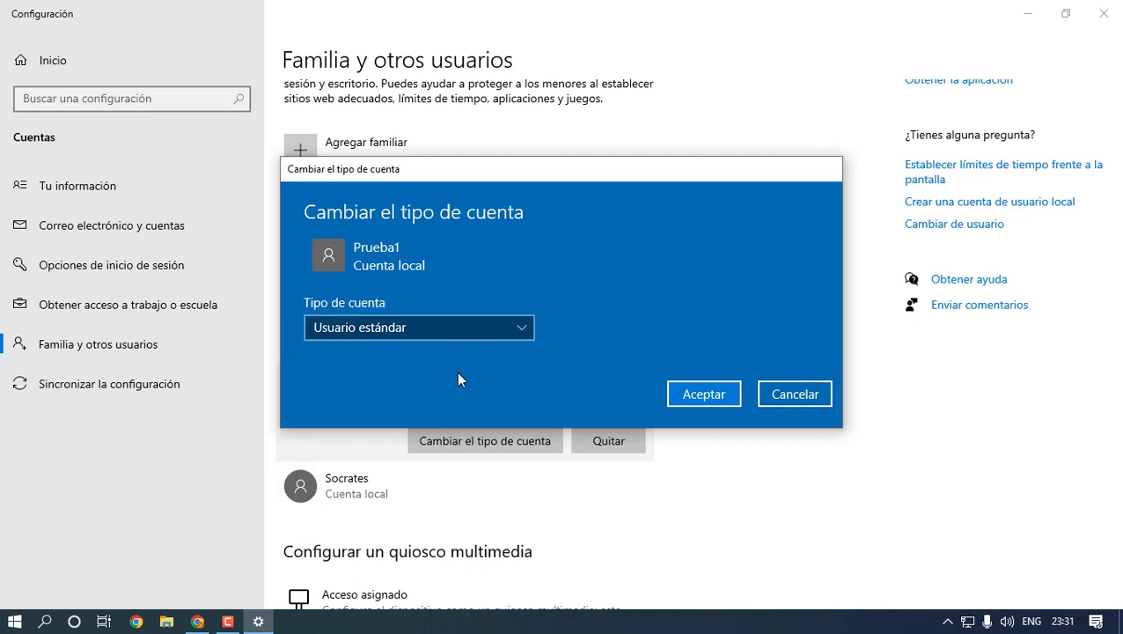
click(486, 338)
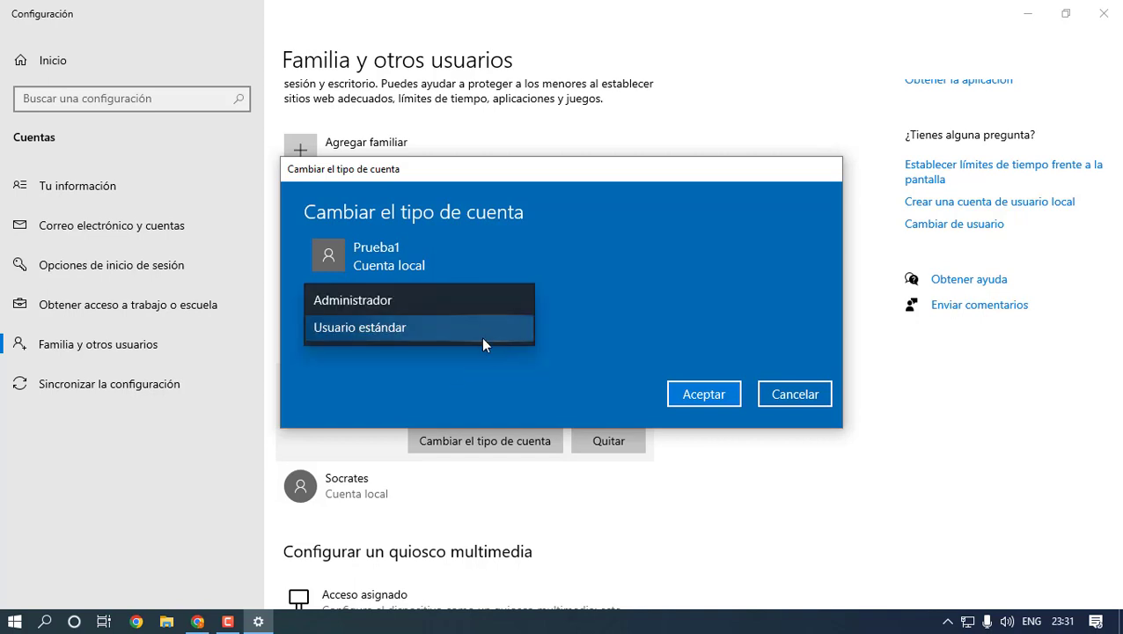
click(436, 372)
click(428, 328)
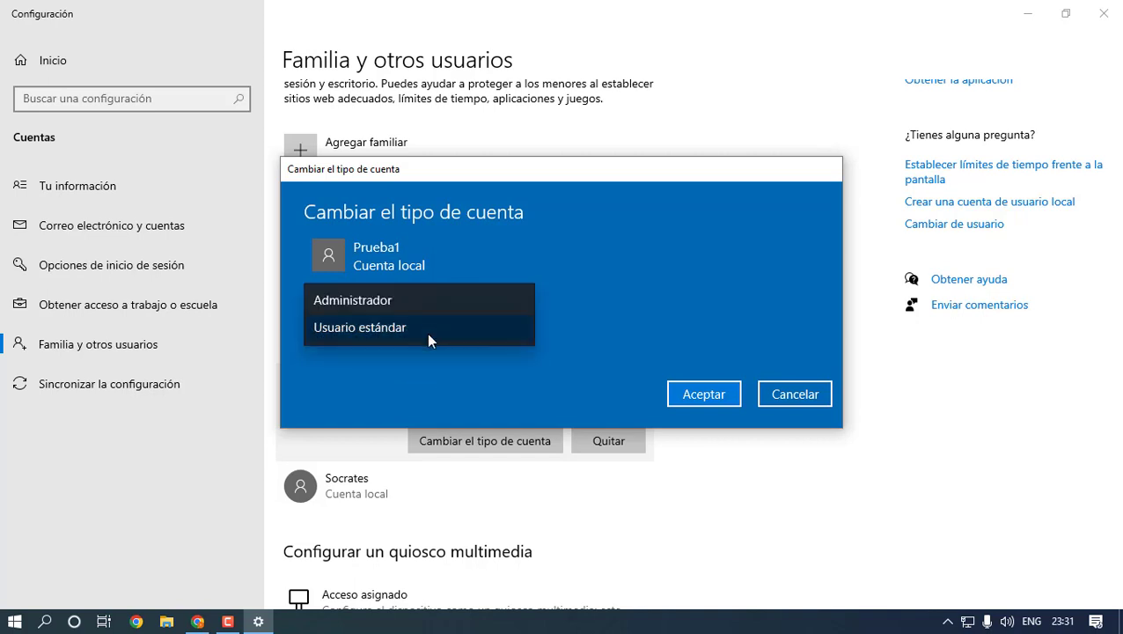
click(488, 386)
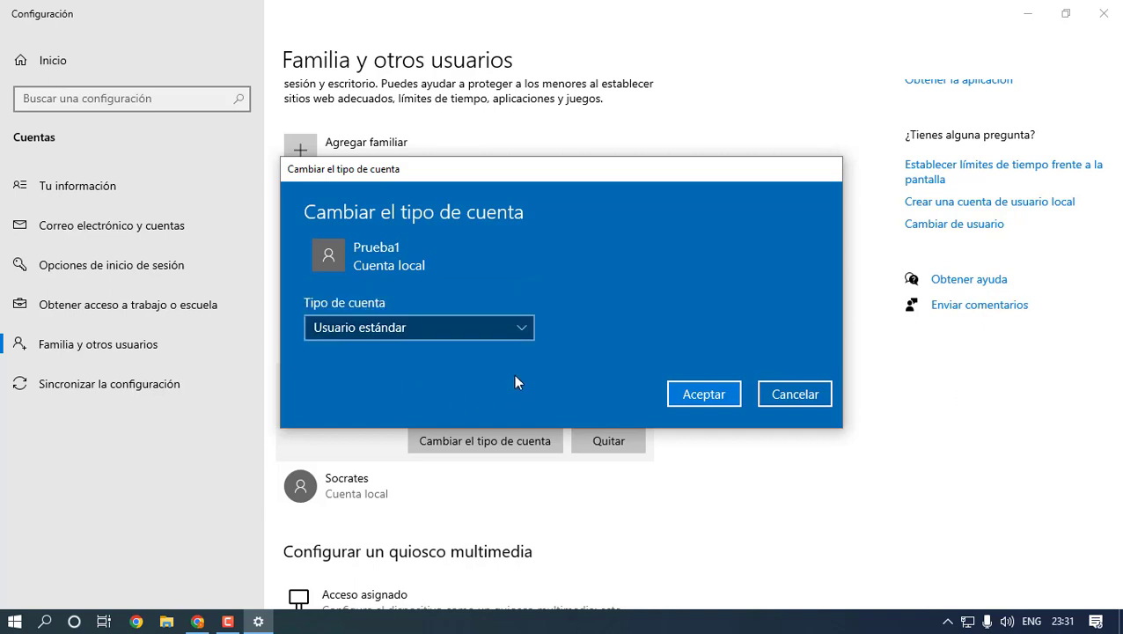
click(685, 394)
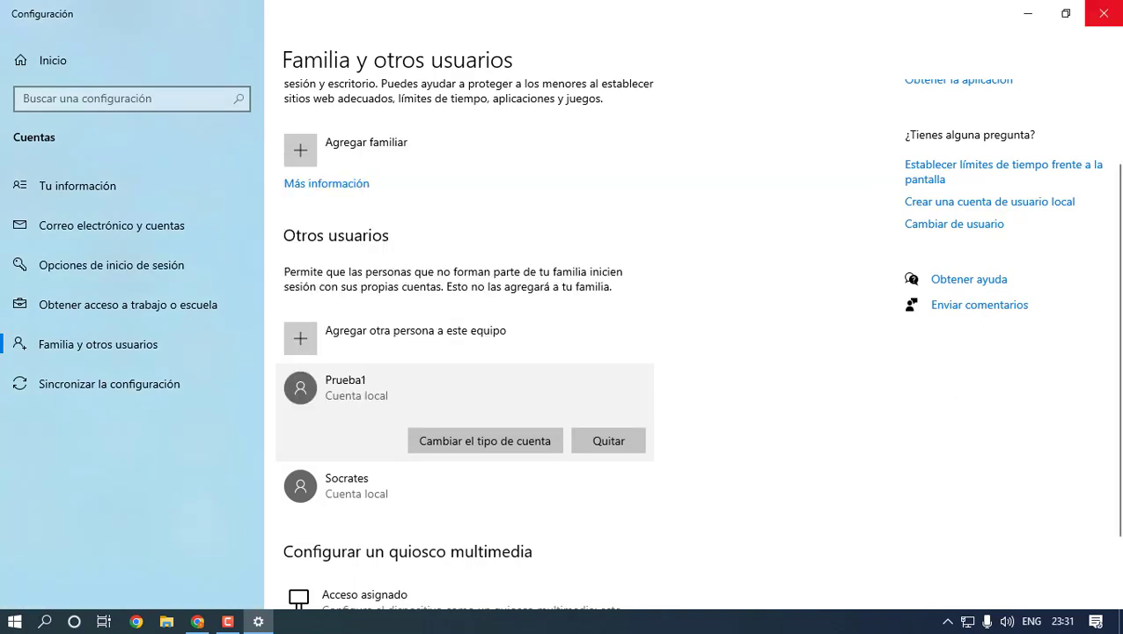
click(1102, 13)
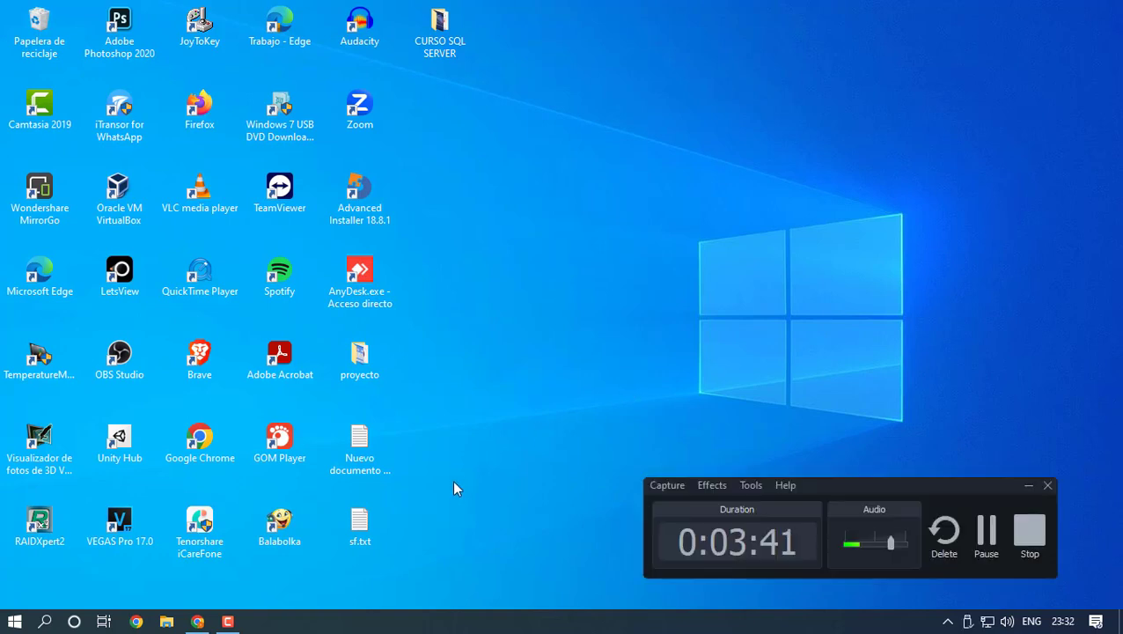
Step: Examine the current user's sign-out and account-switching options, including the Prueba1 account, and dismiss them
click(14, 621)
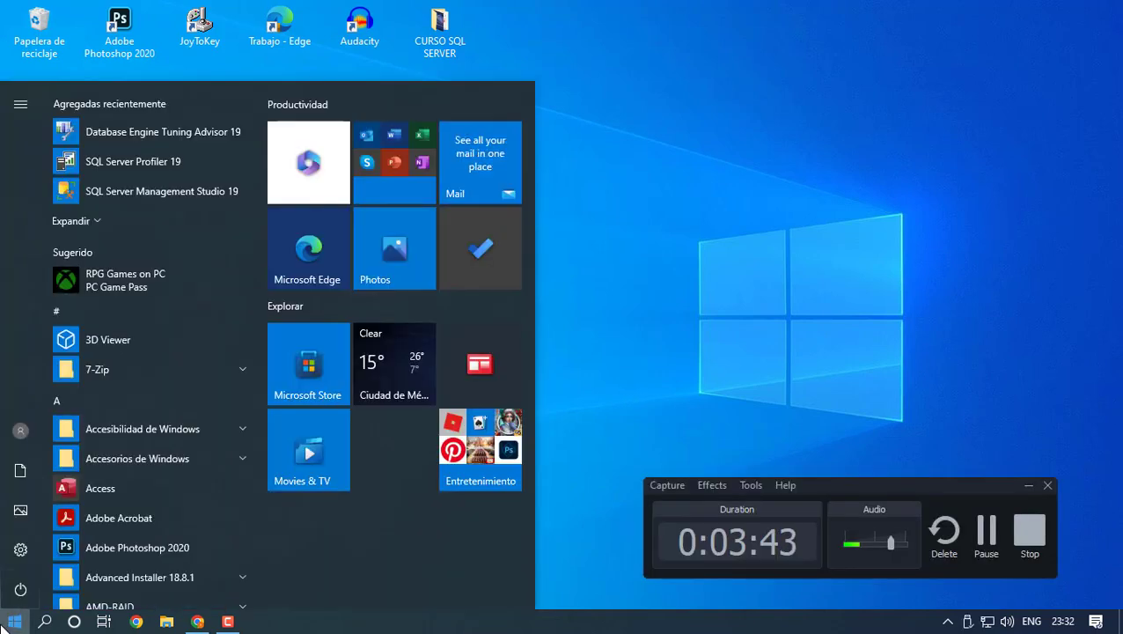
mouse_move(13, 420)
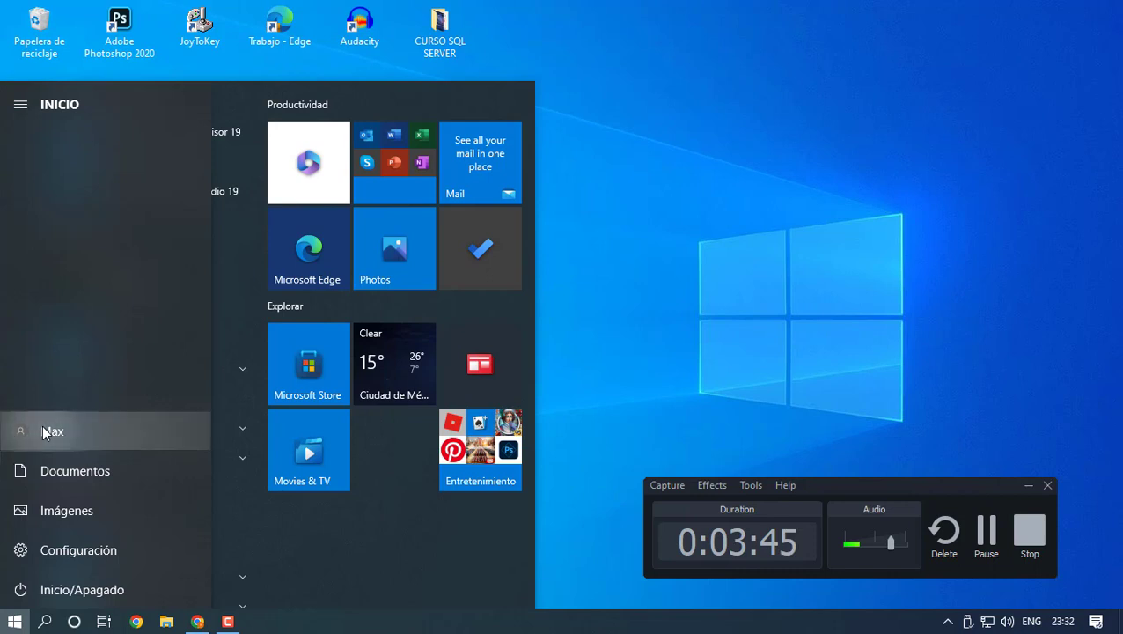
click(42, 430)
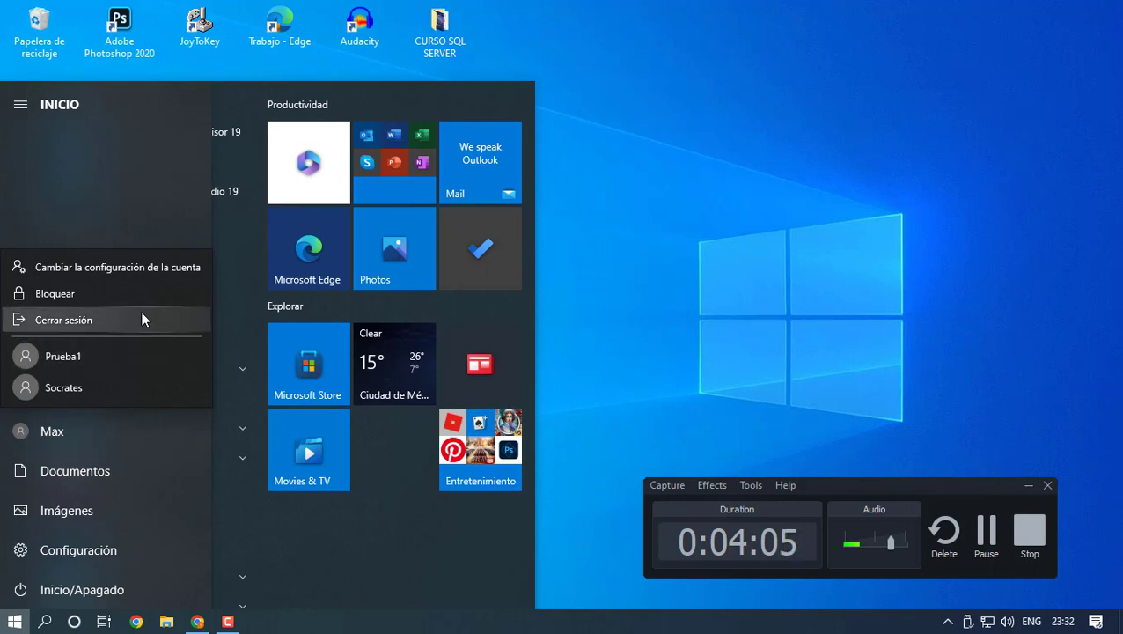
click(749, 302)
click(748, 301)
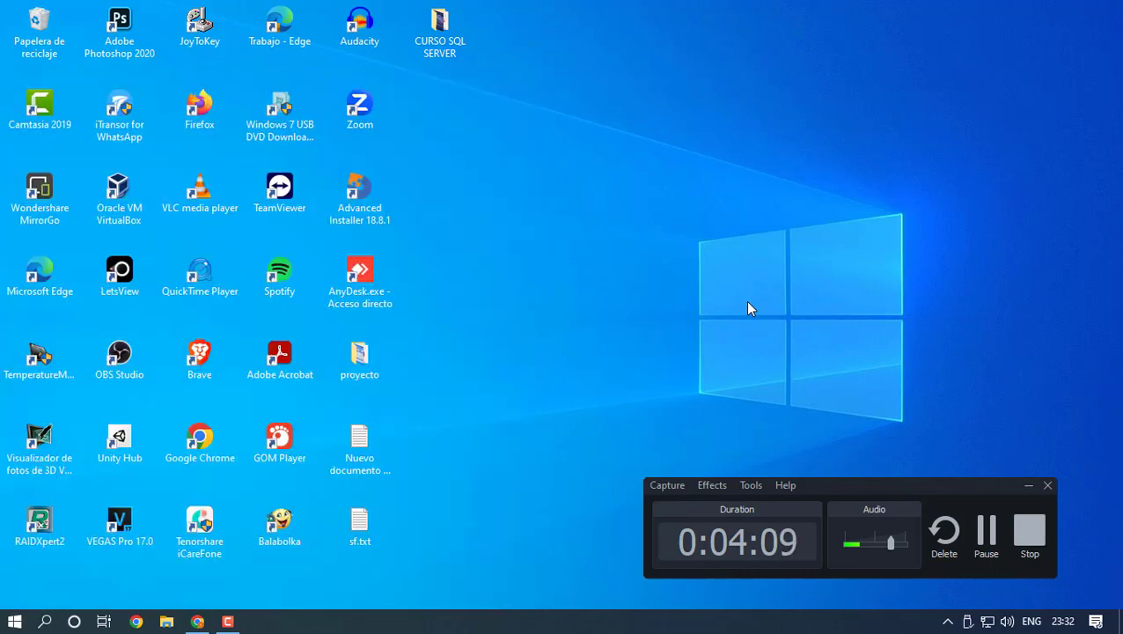